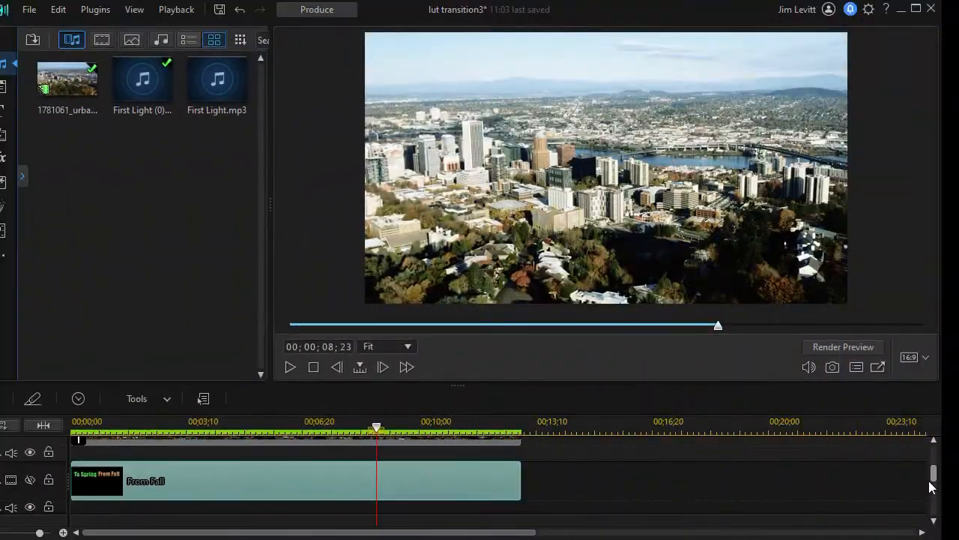
- Review the existing fall-to-spring wipe between the two footage clips by scrubbing and playing the timeline from near its start
left_click_drag(933, 470, 931, 457)
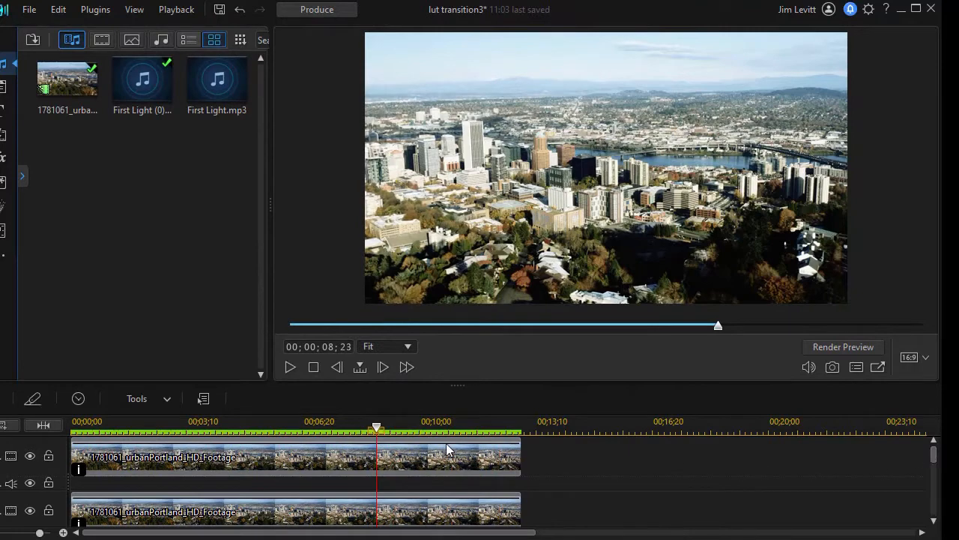
left_click(290, 457)
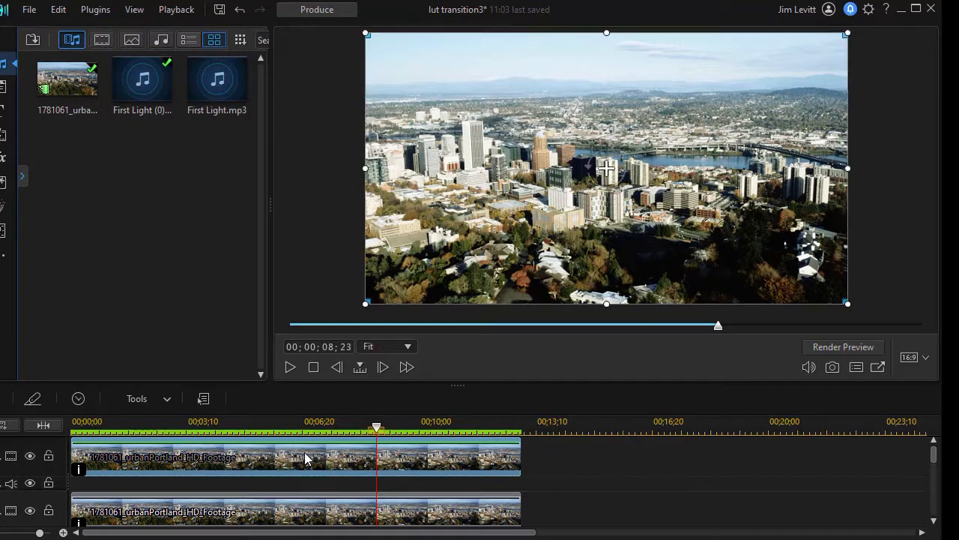
left_click(291, 422)
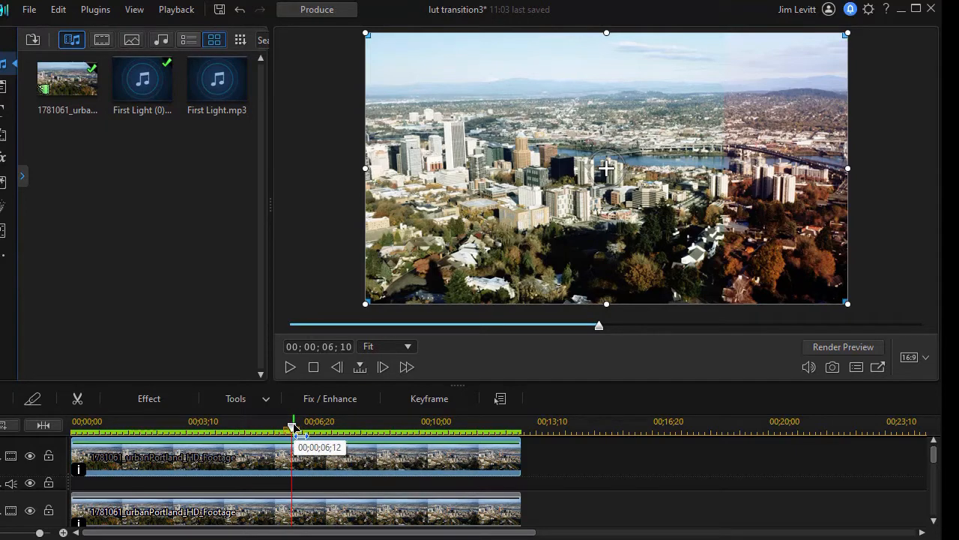
left_click_drag(293, 425, 91, 428)
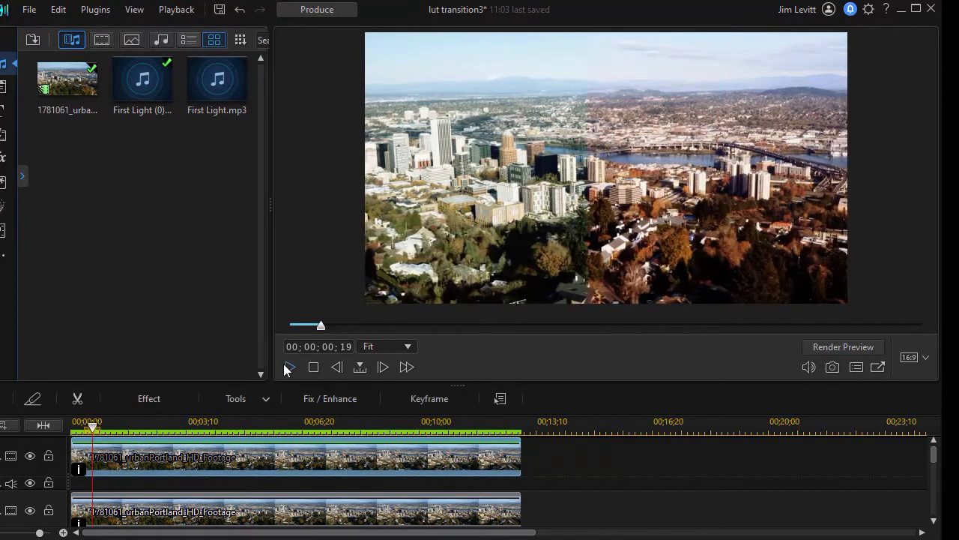
left_click(292, 368)
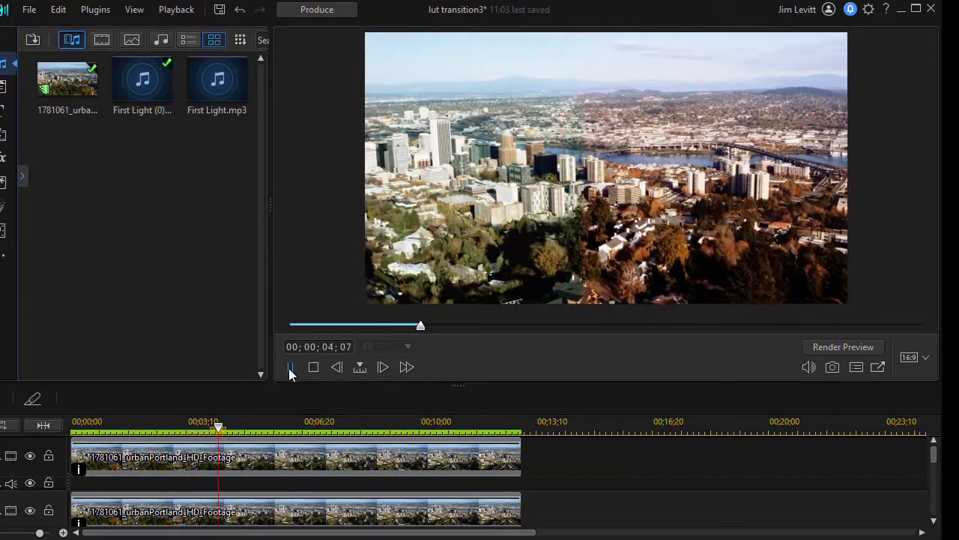
left_click(290, 367)
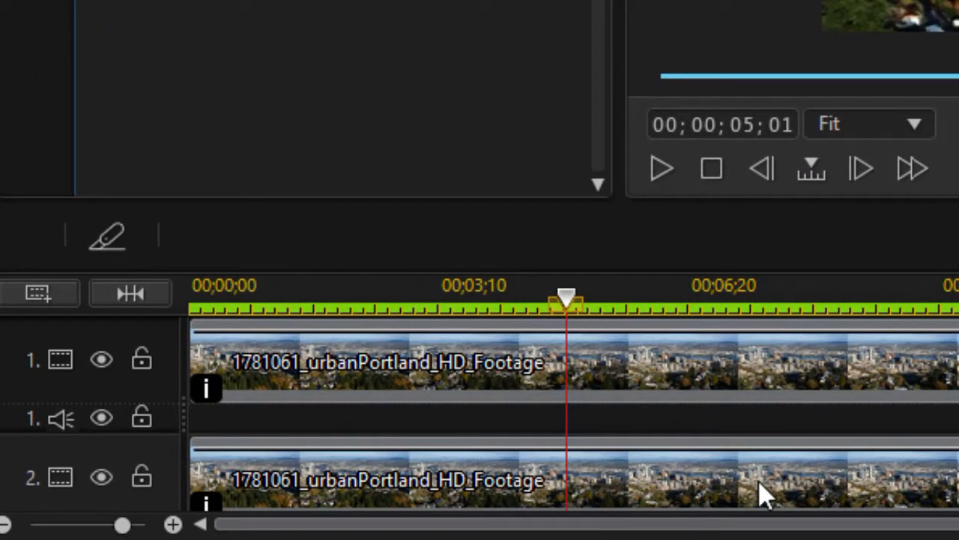
- Open the track 2 clip in the Mask Designer and examine the timing of its mask position keyframes
left_click(761, 495)
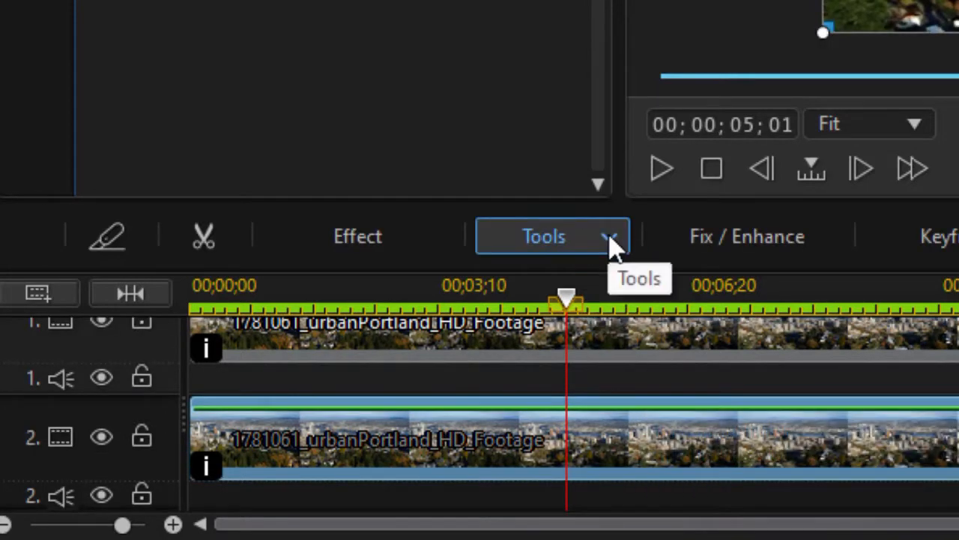
left_click(610, 237)
left_click(624, 315)
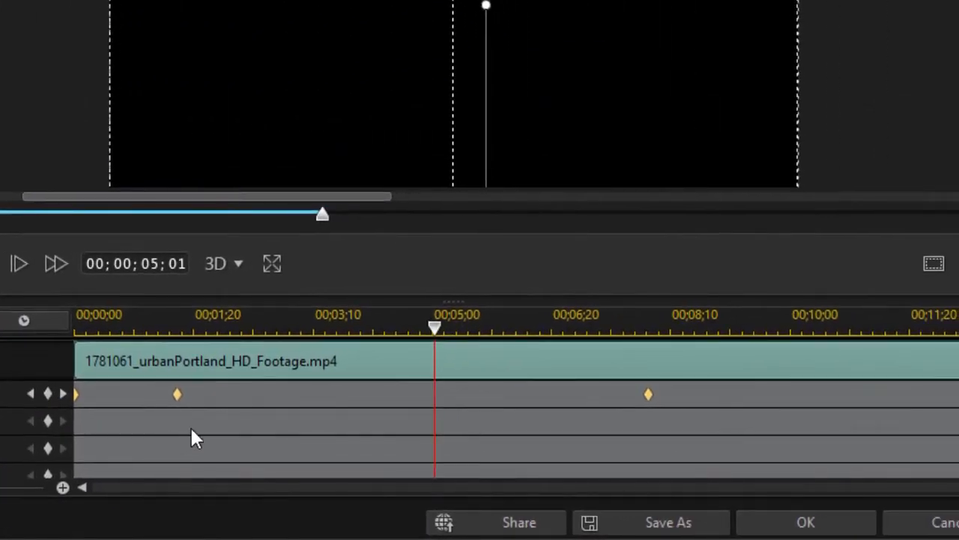
left_click_drag(438, 328, 175, 339)
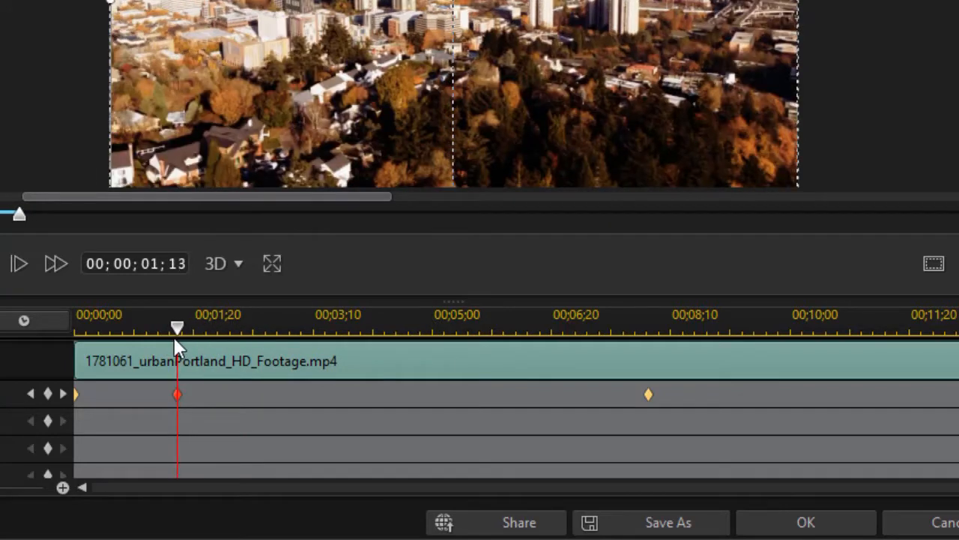
left_click_drag(175, 338, 326, 369)
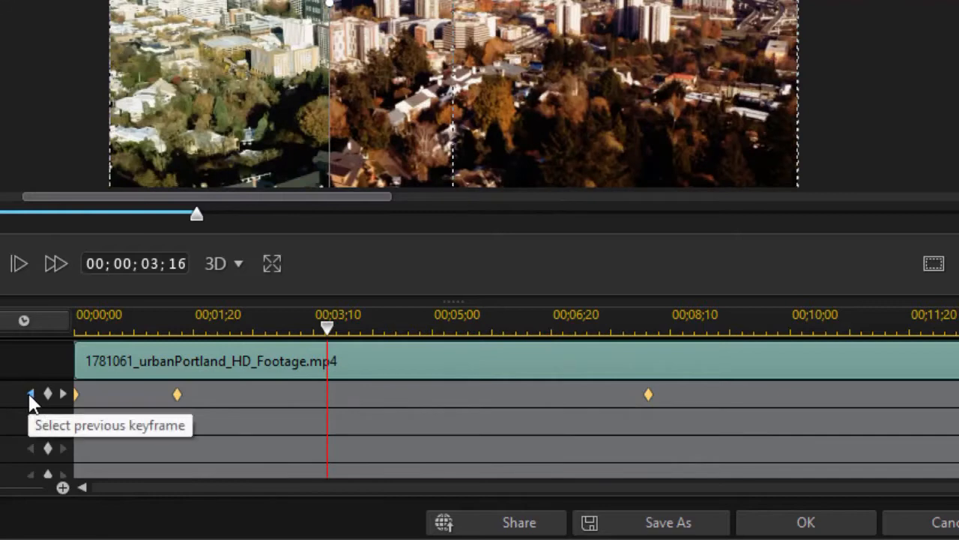
left_click(30, 394)
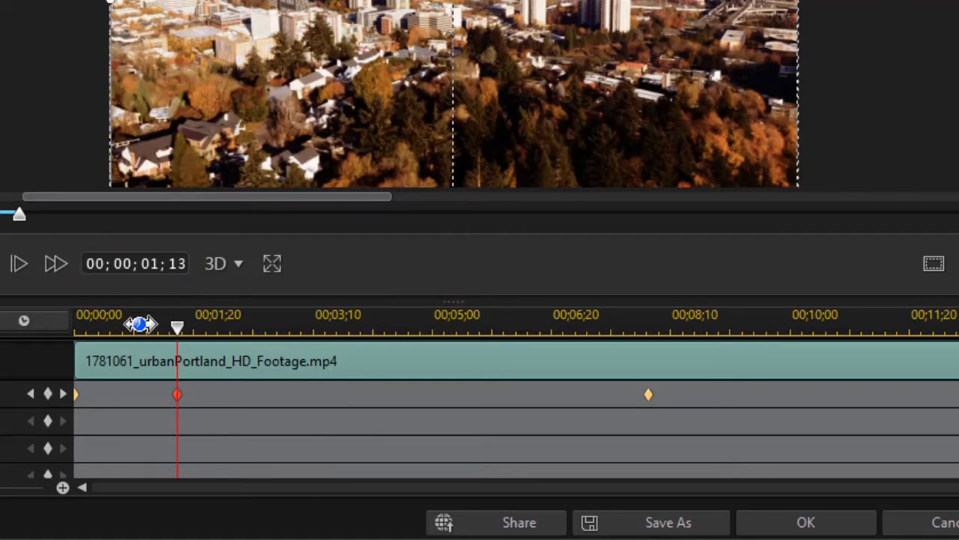
left_click(62, 392)
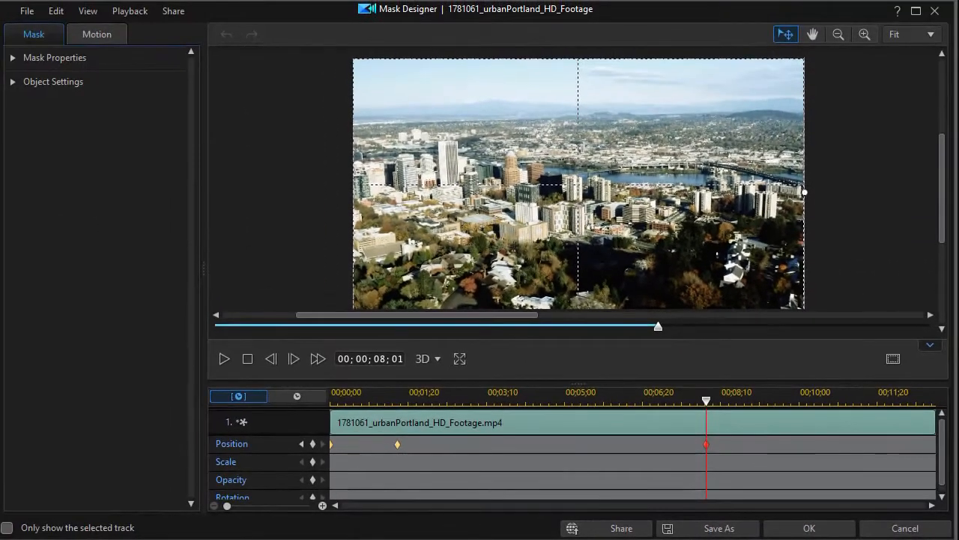
left_click(879, 528)
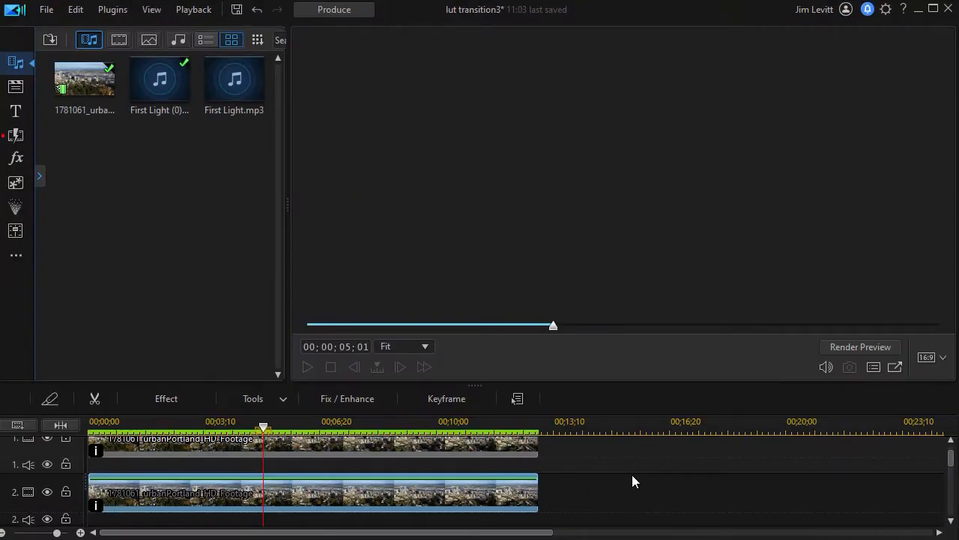
- Make video track 3 visible and open its From Fall title clip in the Title Designer
left_click_drag(951, 463, 950, 475)
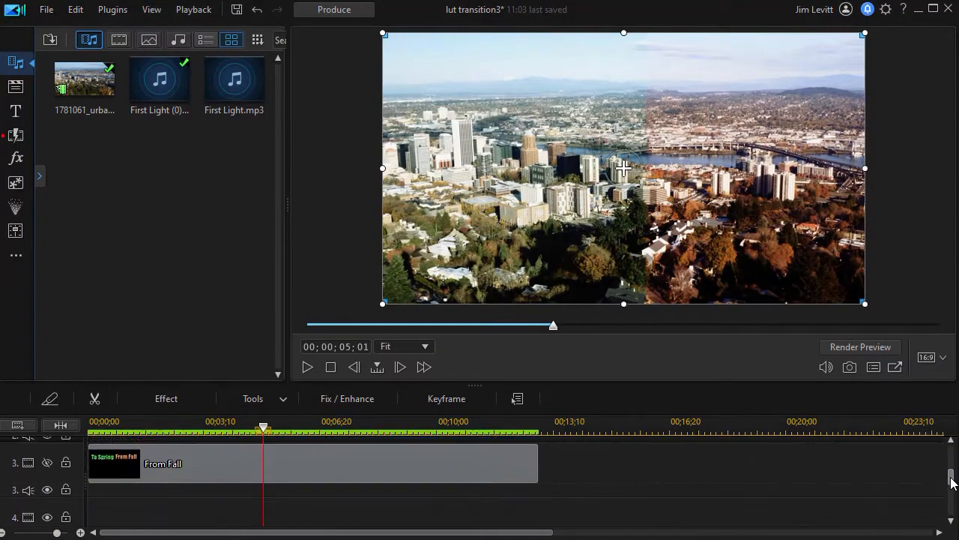
left_click(46, 463)
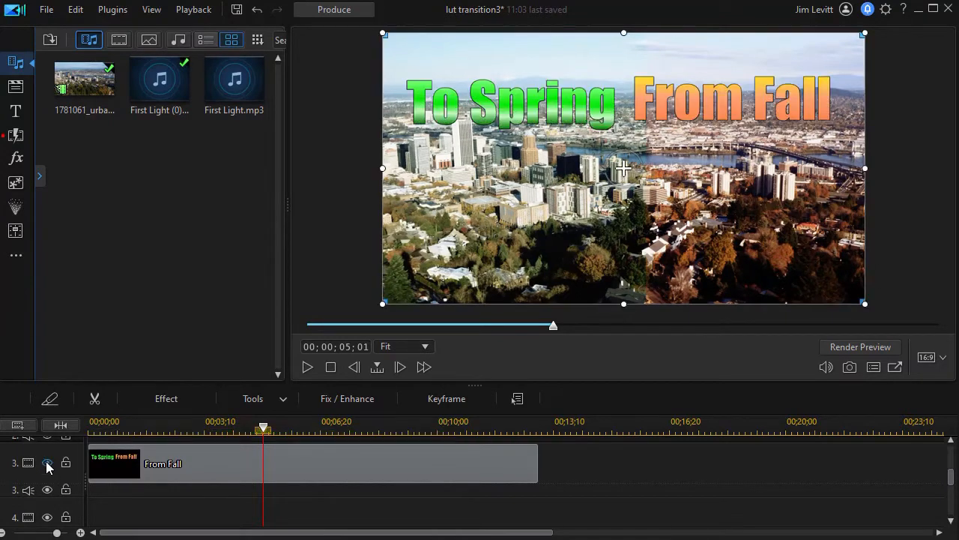
left_click(346, 463)
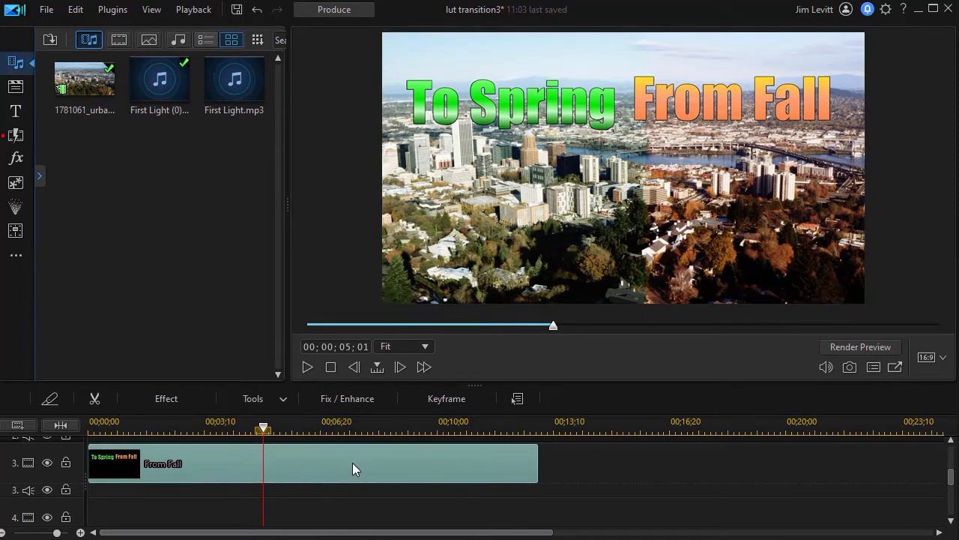
double_click(352, 462)
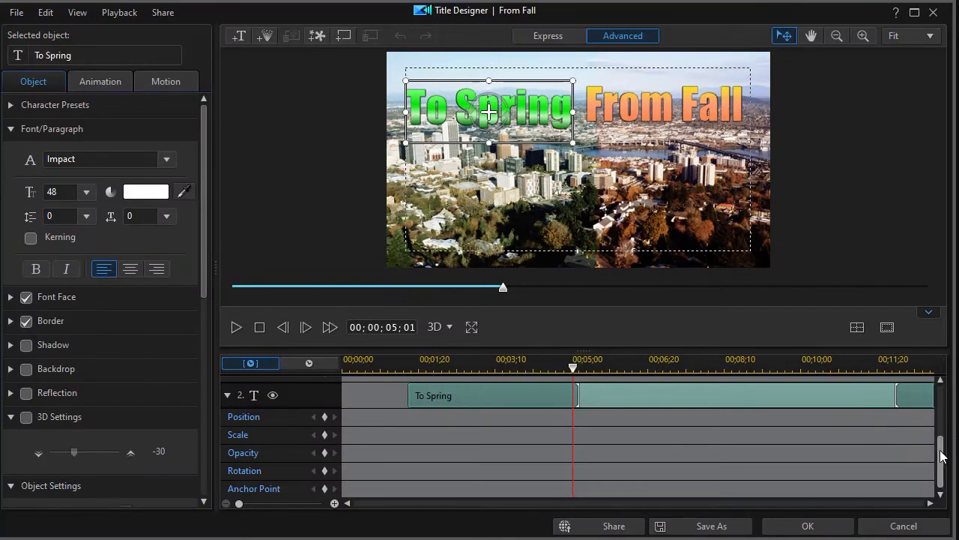
- Add a position keyframe to the From Fall text at 00;00;01;13
left_click_drag(940, 450, 926, 379)
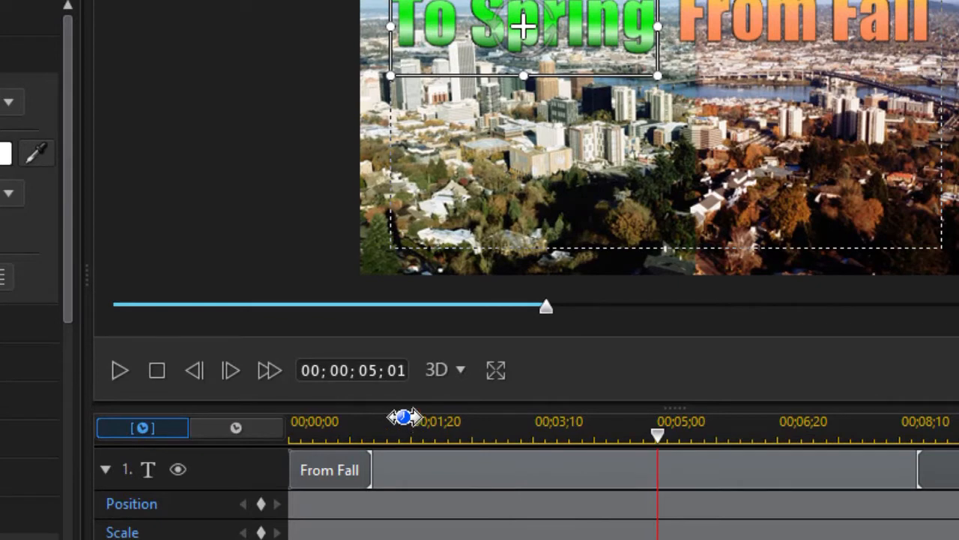
left_click(370, 363)
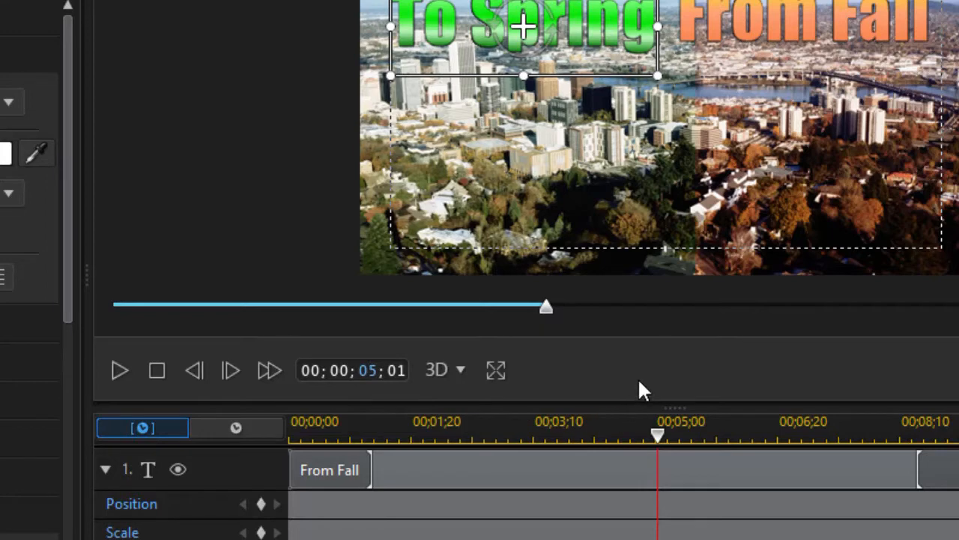
type("1")
left_click(396, 370)
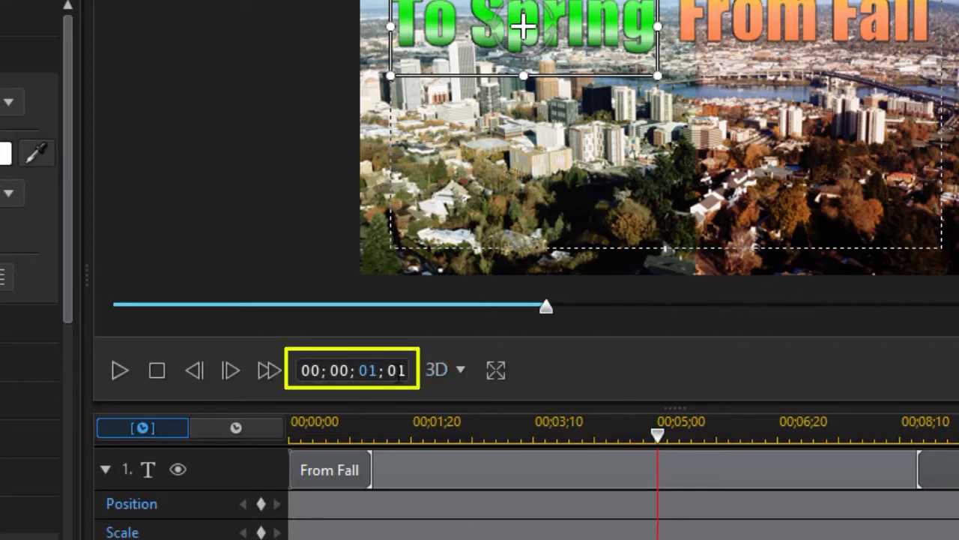
type("13")
key("Return")
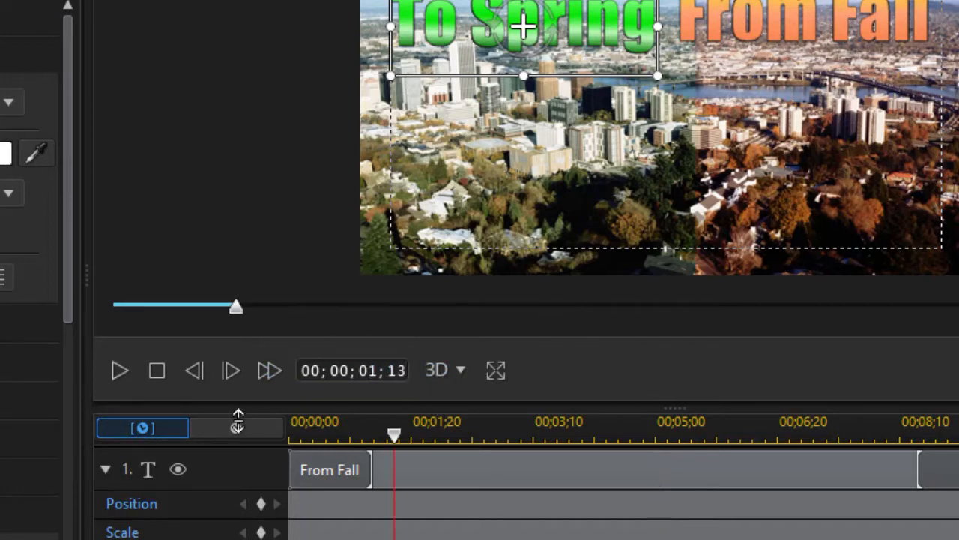
left_click(261, 505)
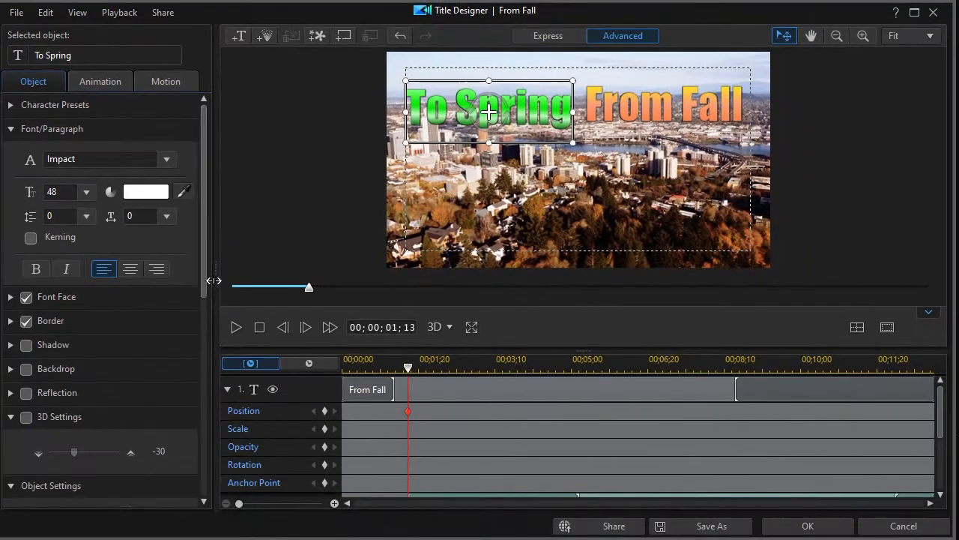
- Move the From Fall text towards the middle of the frame and align it to the horizontal and vertical center
left_click_drag(206, 277, 193, 329)
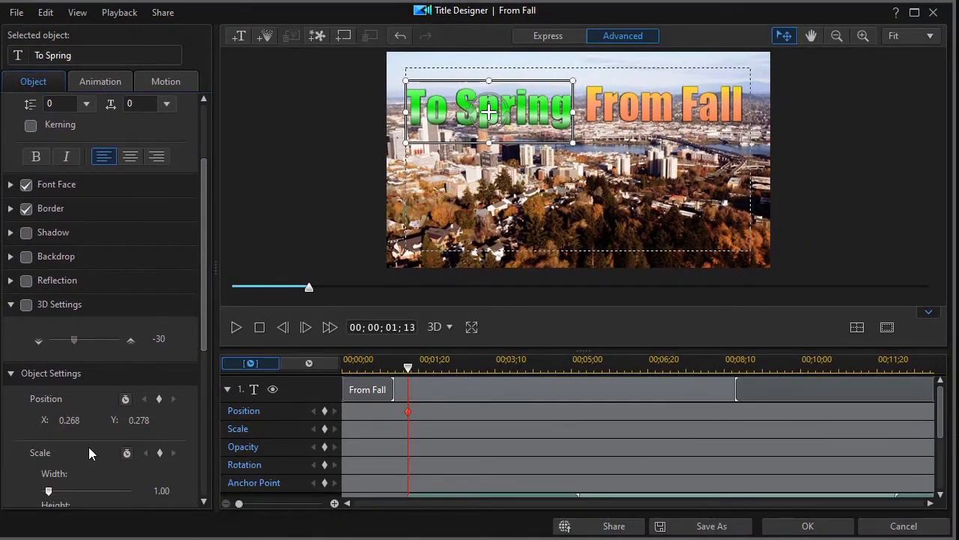
left_click(645, 89)
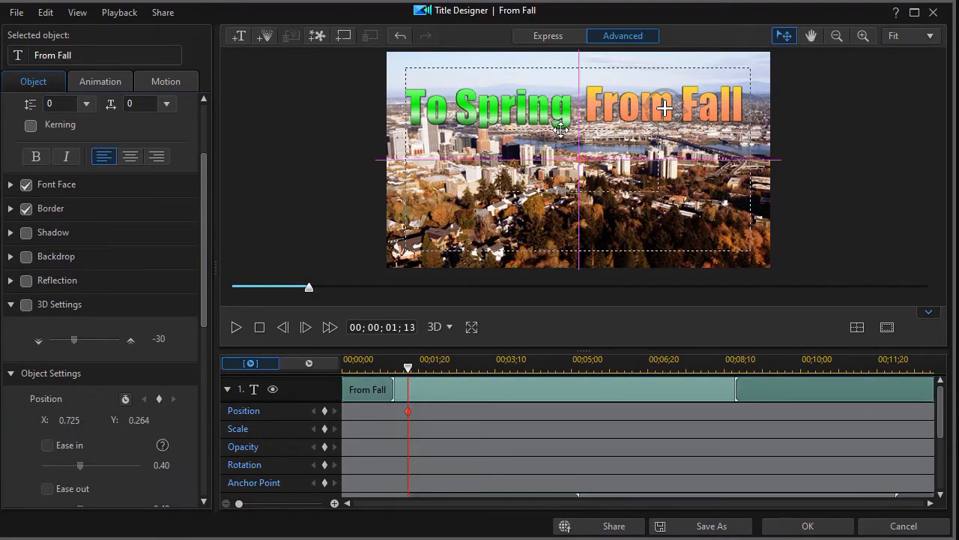
left_click_drag(560, 130, 568, 139)
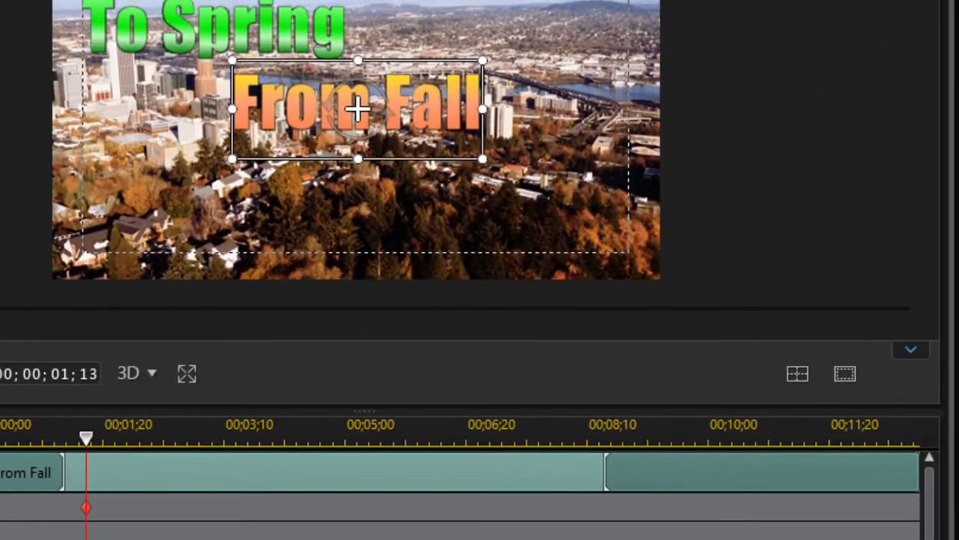
right_click(271, 102)
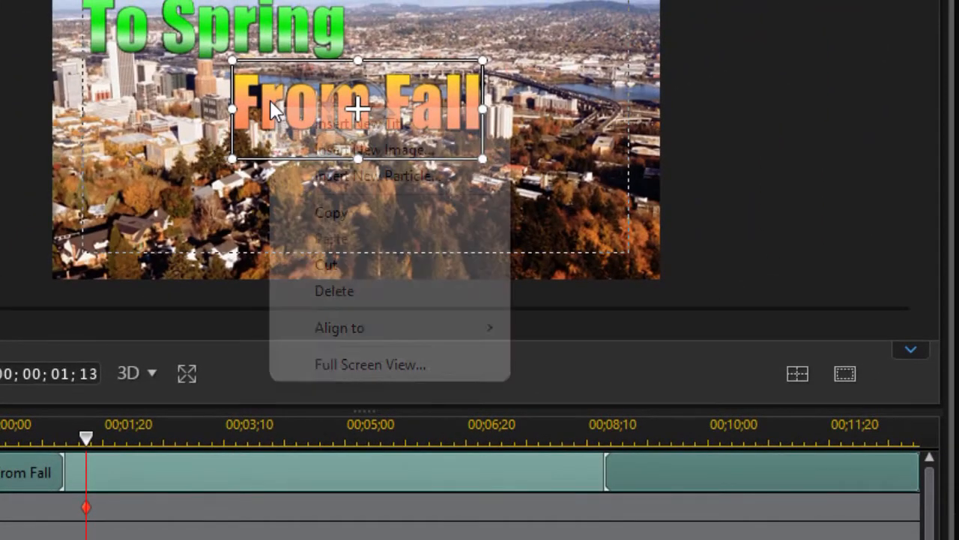
mouse_move(343, 330)
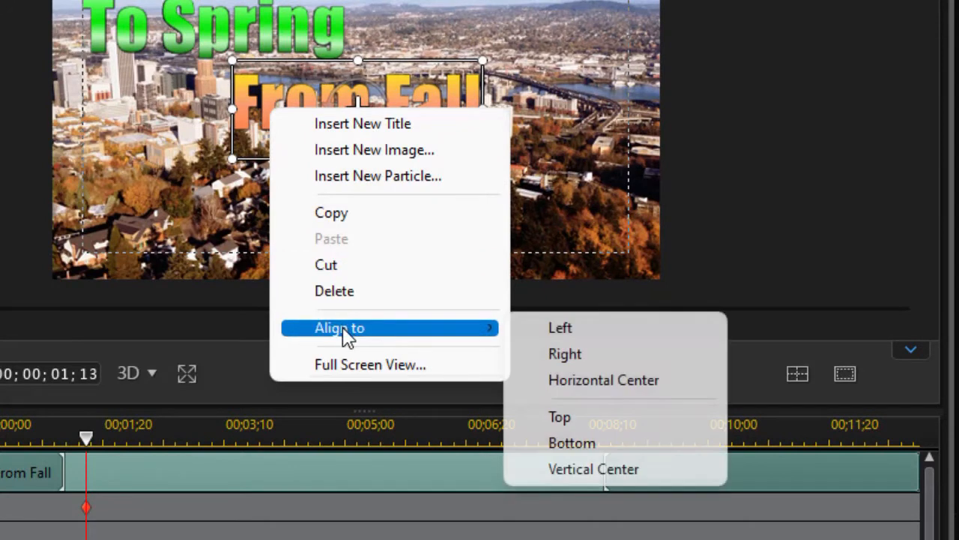
left_click(613, 382)
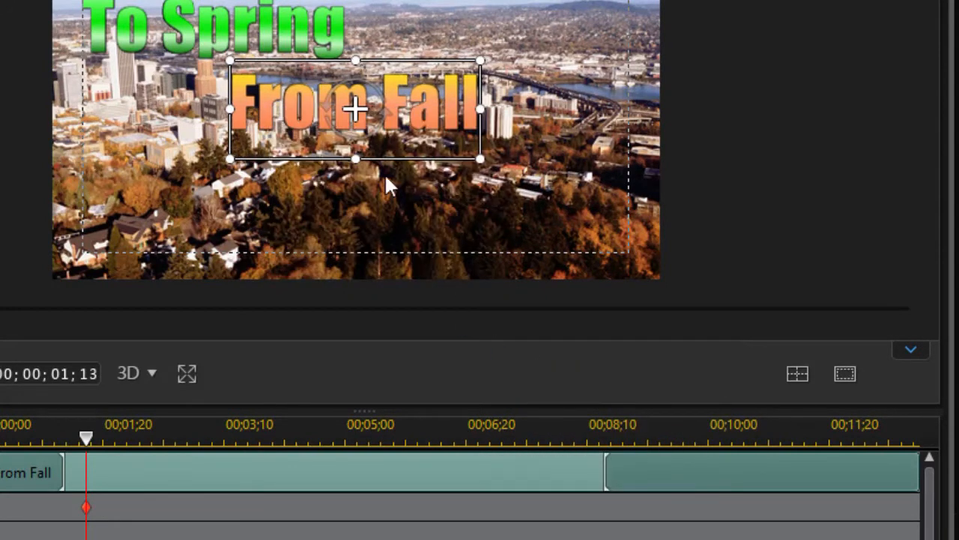
right_click(298, 124)
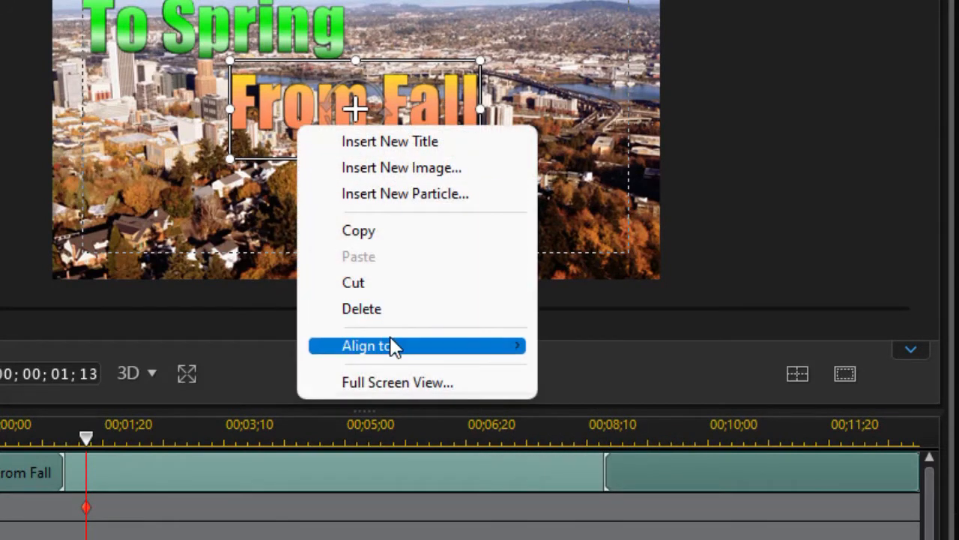
mouse_move(398, 349)
left_click(621, 486)
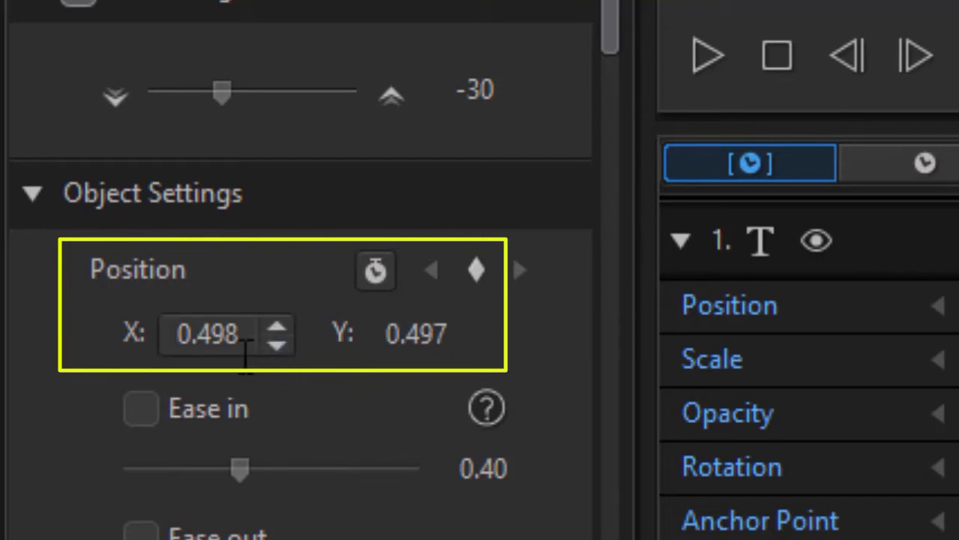
- Set the From Fall text's position to exactly X 0.5 and Y 0.5, and deselect it
left_click_drag(201, 333, 236, 334)
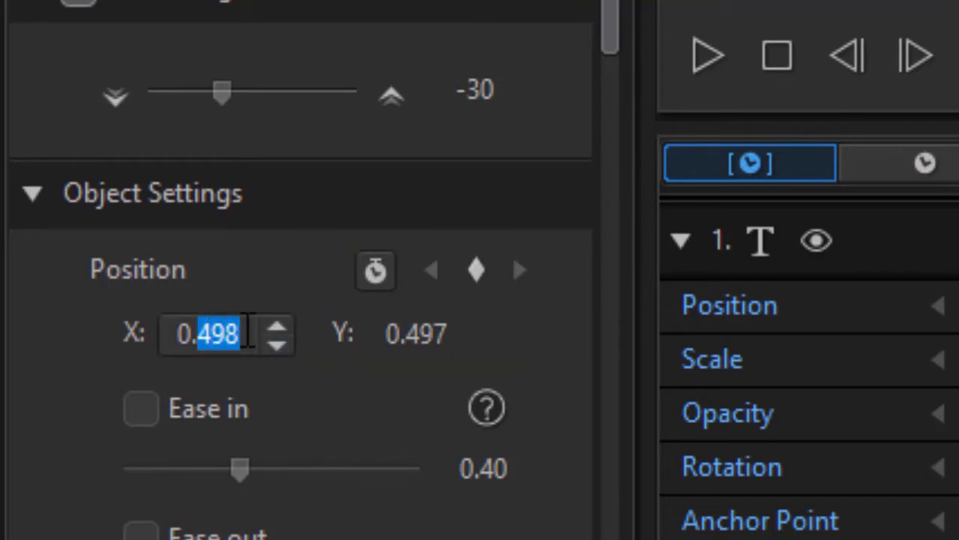
type("5")
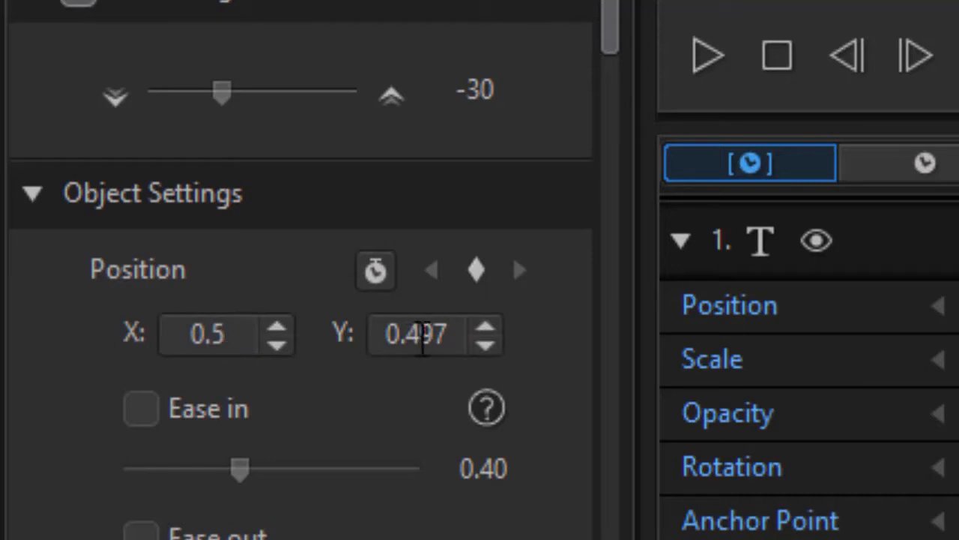
left_click_drag(407, 342, 450, 347)
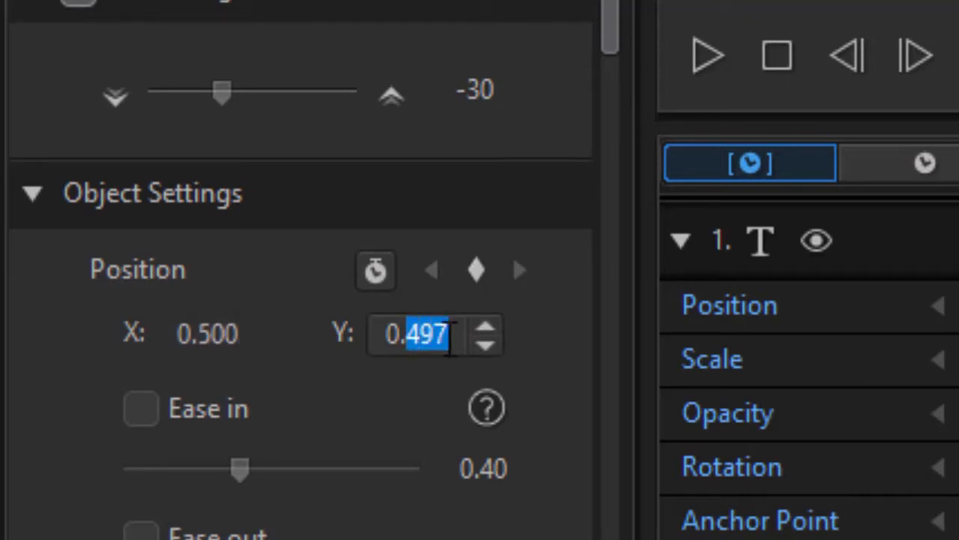
type("5")
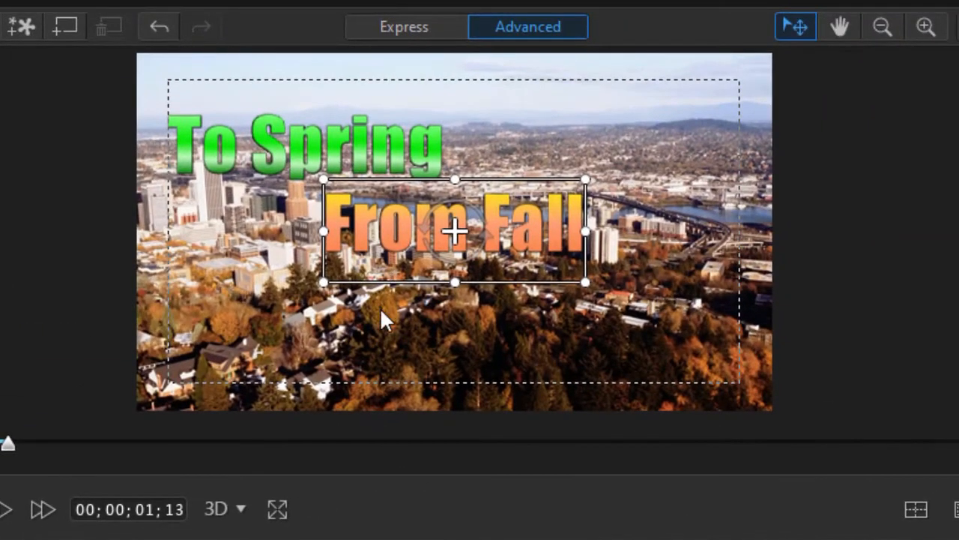
left_click(381, 308)
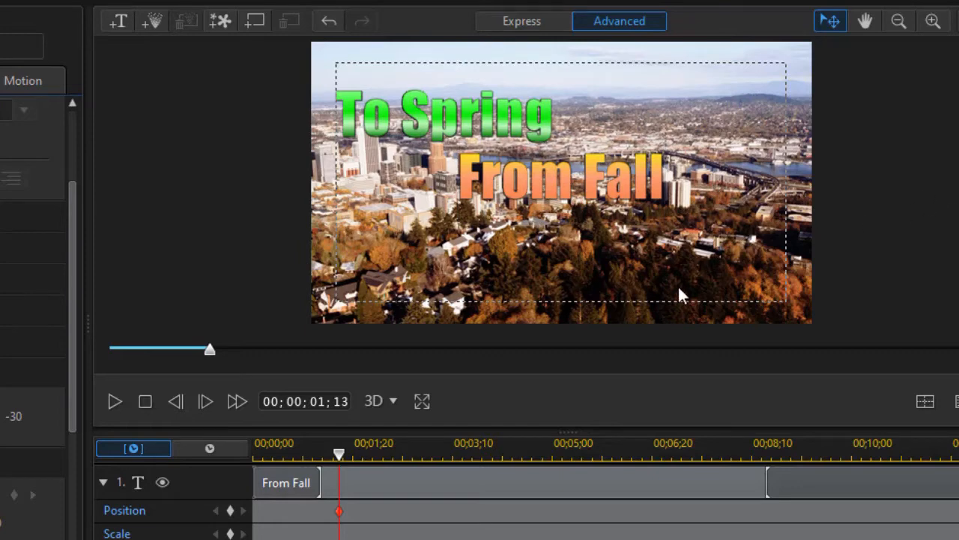
- Select the From Fall text and add a position keyframe to it at 00;00;08;01
left_click(578, 177)
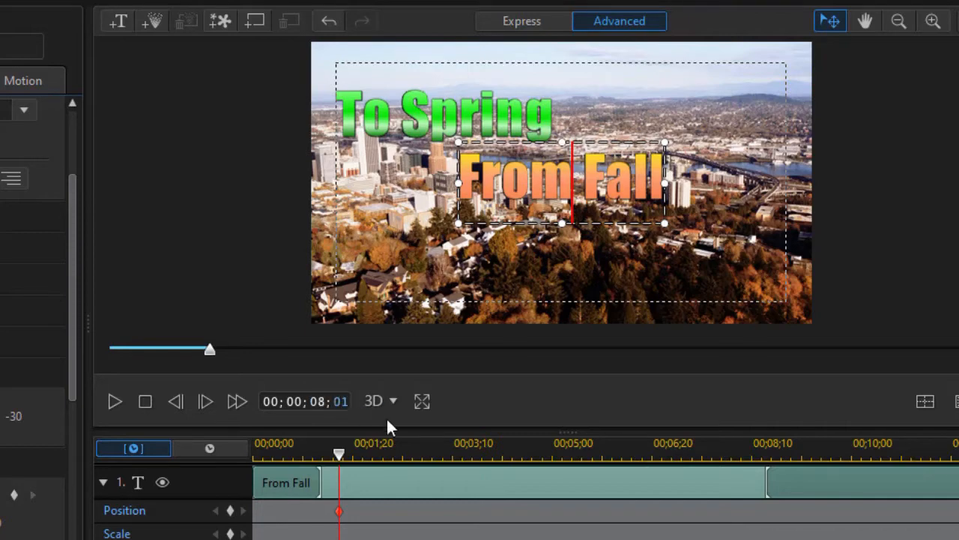
key("Return")
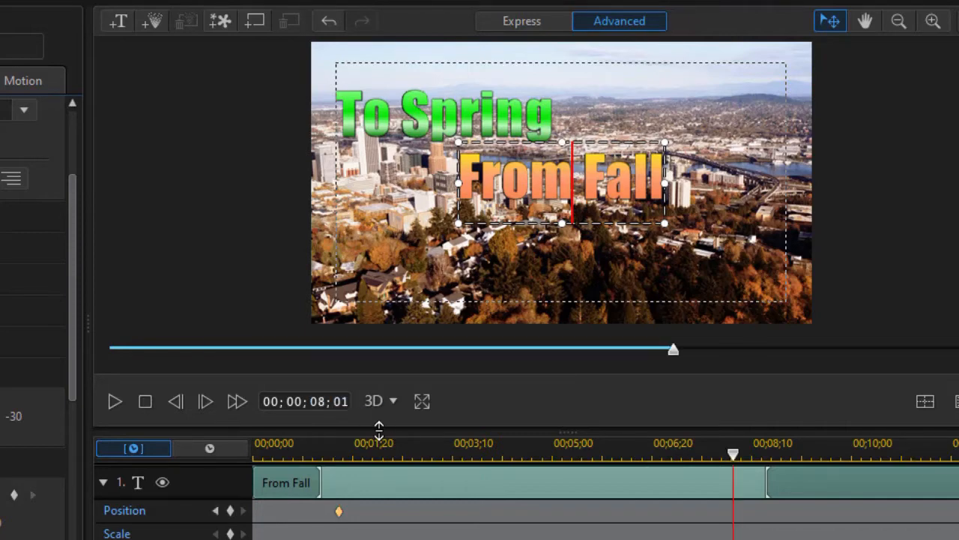
left_click(230, 511)
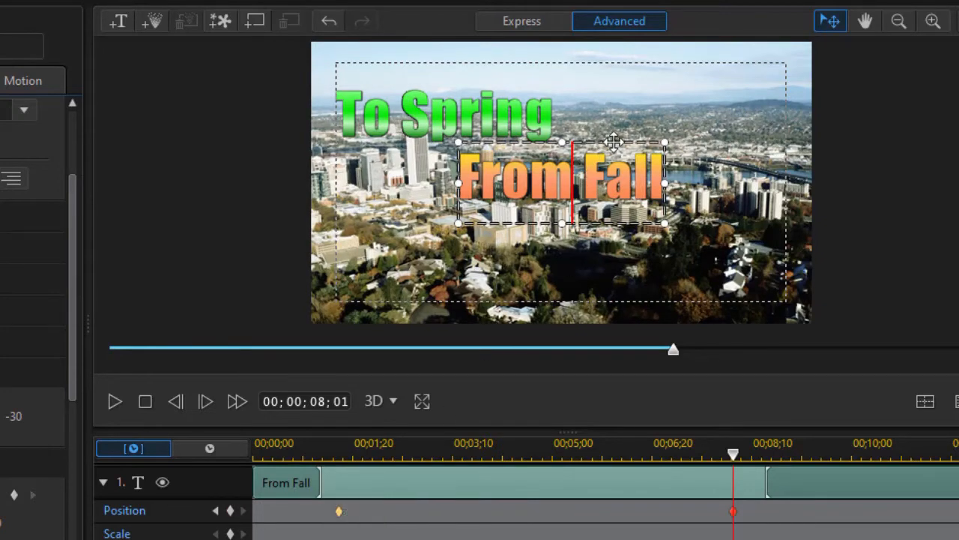
- Move the From Fall text sideways past the frame's right edge and set its position to X 1.5 and Y 0.5
left_click_drag(615, 141, 861, 151)
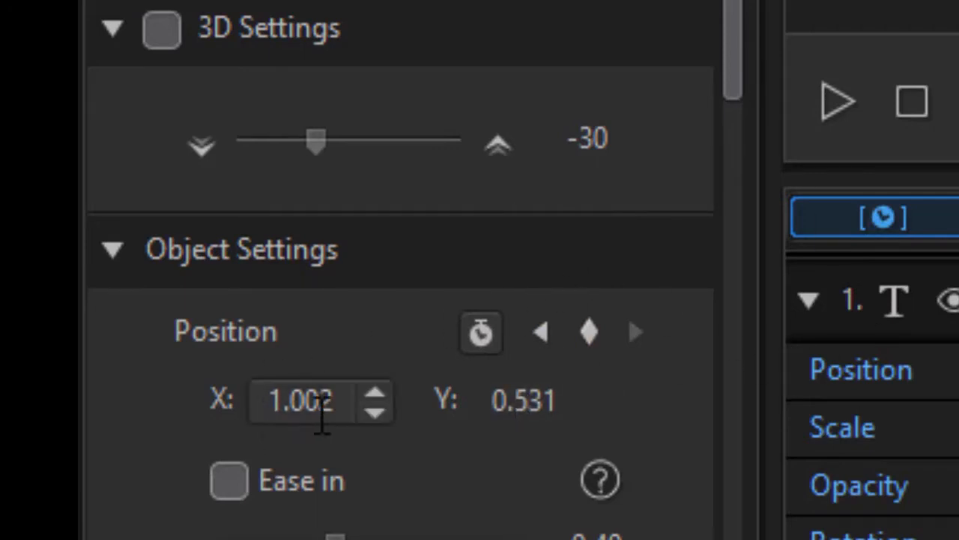
left_click_drag(293, 409, 306, 420)
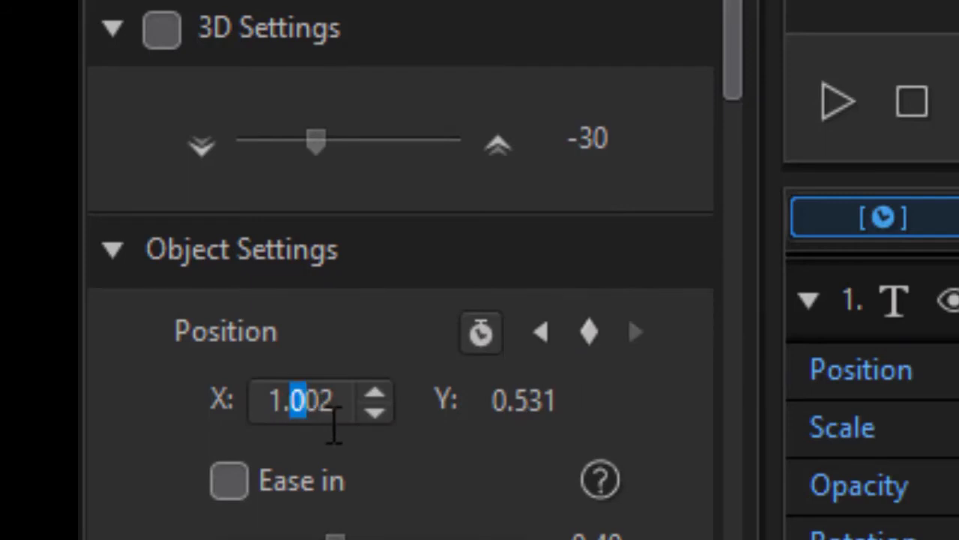
type("5")
left_click_drag(320, 405, 334, 420)
type("0")
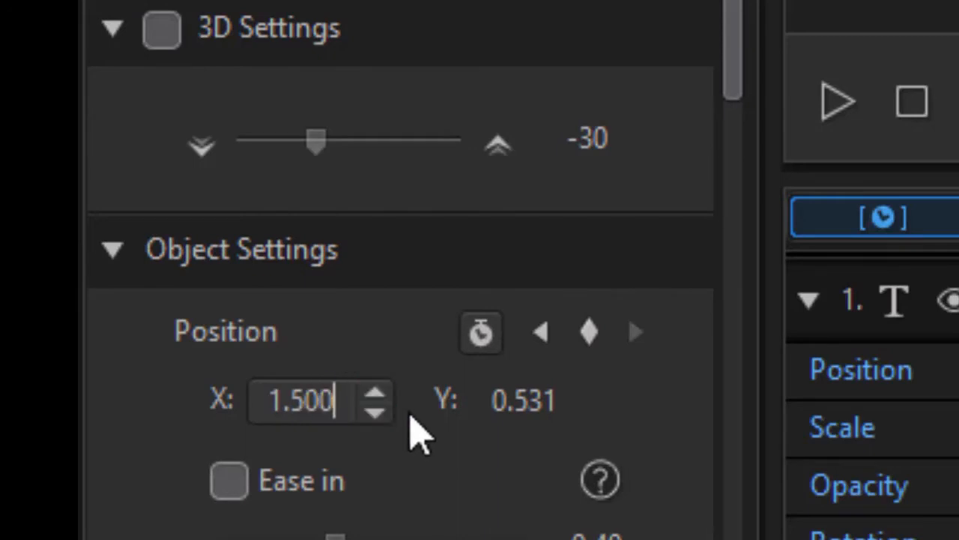
left_click_drag(529, 400, 562, 417)
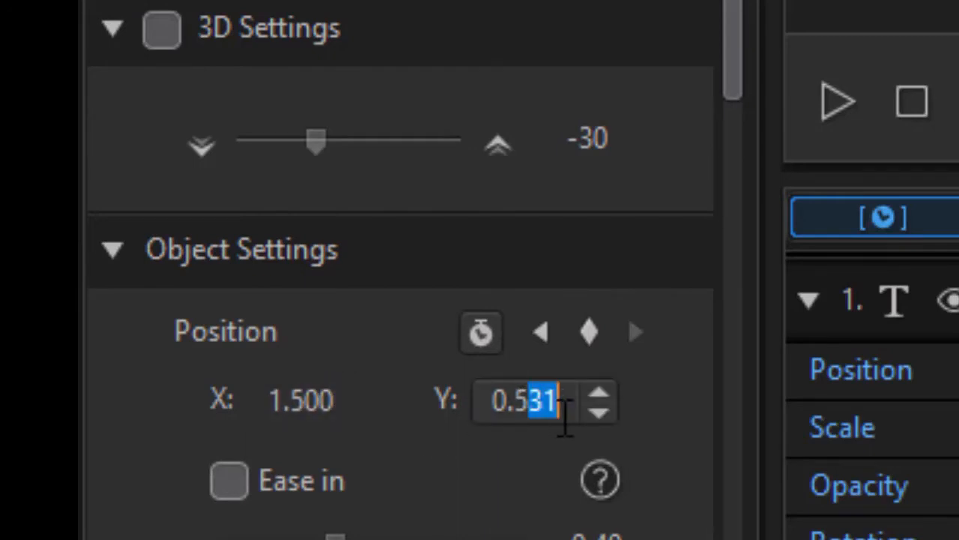
type("0")
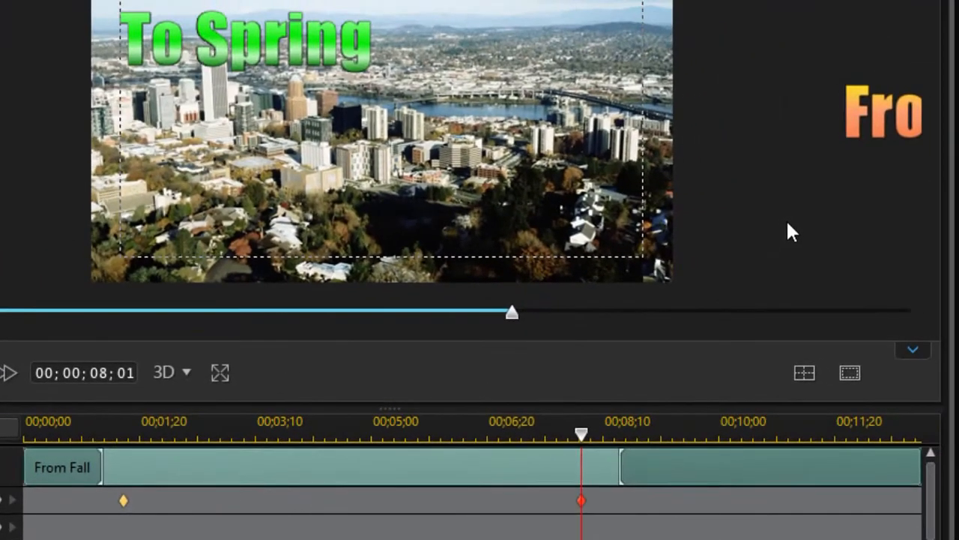
- Return to the From Fall keyframe at 00;00;01;13, add a position keyframe there to the To Spring title, and select its text
double_click(882, 113)
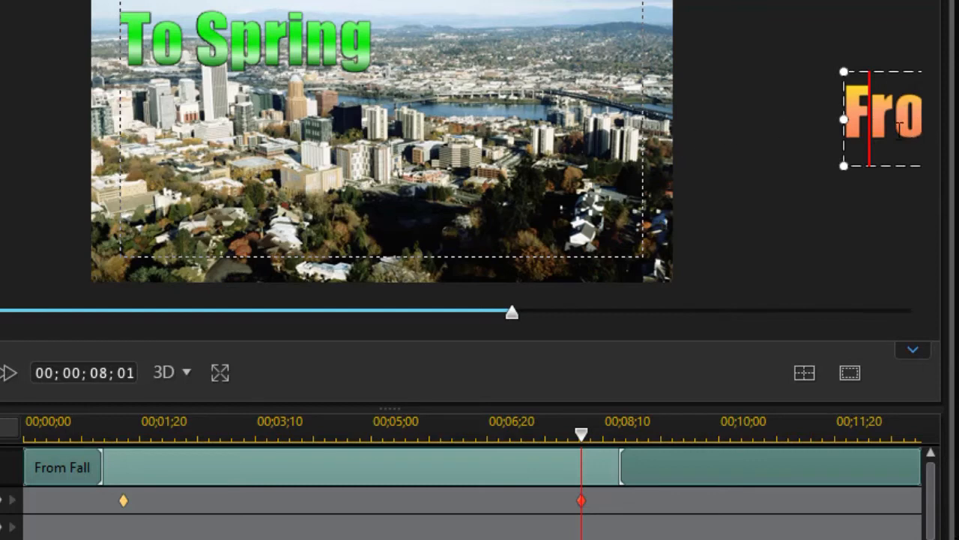
left_click_drag(581, 433, 581, 466)
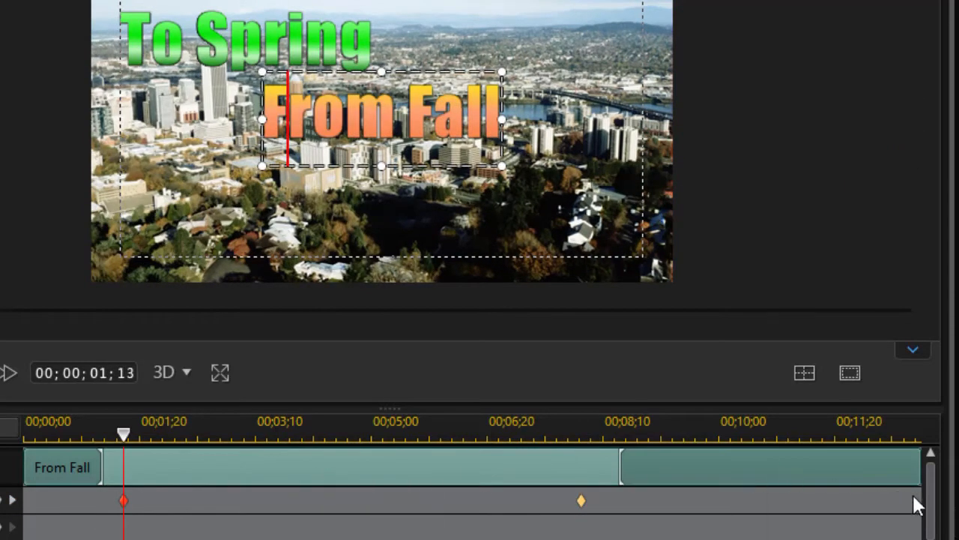
scroll(927, 517, "down", 2)
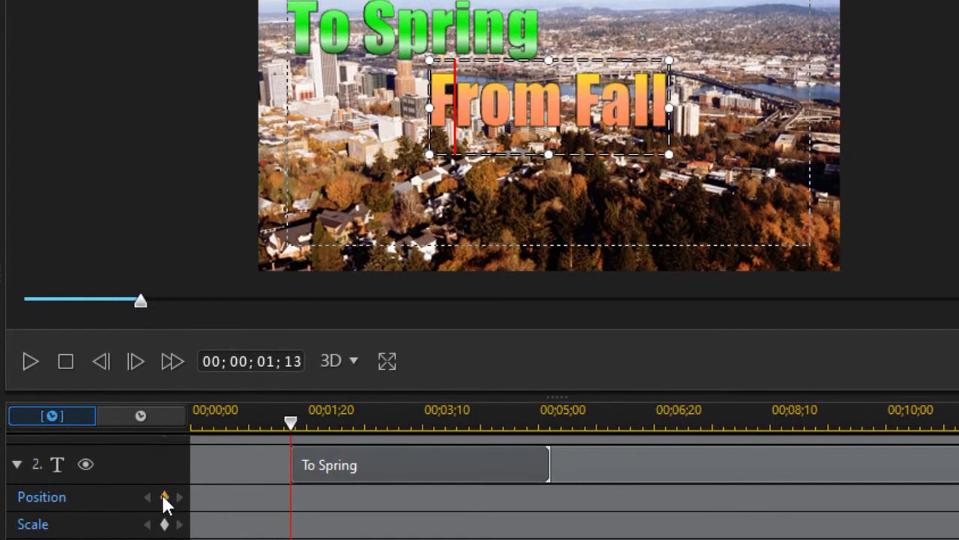
left_click(165, 497)
left_click(364, 33)
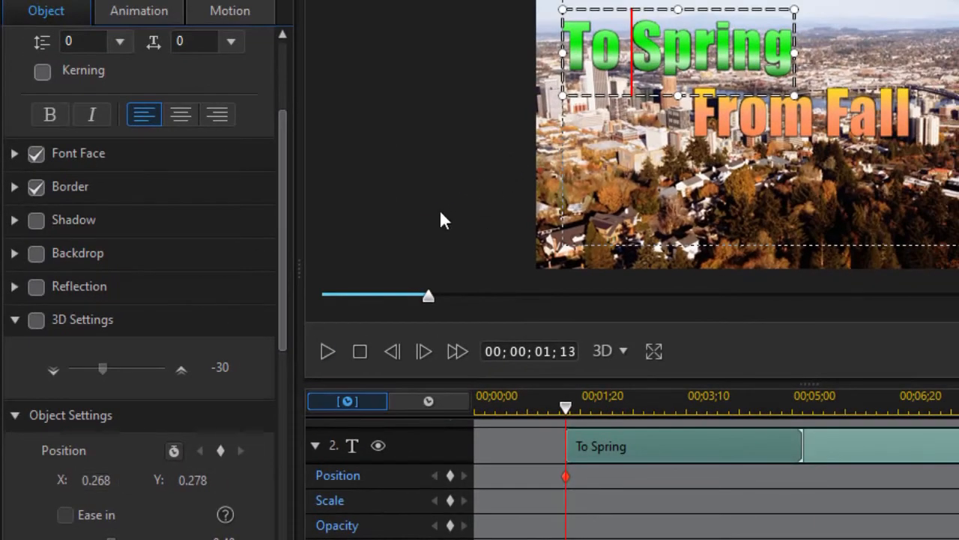
- Move the To Spring text to the frame's left edge and set its position to X -0.5 and Y 0.5
left_click_drag(657, 9, 526, 94)
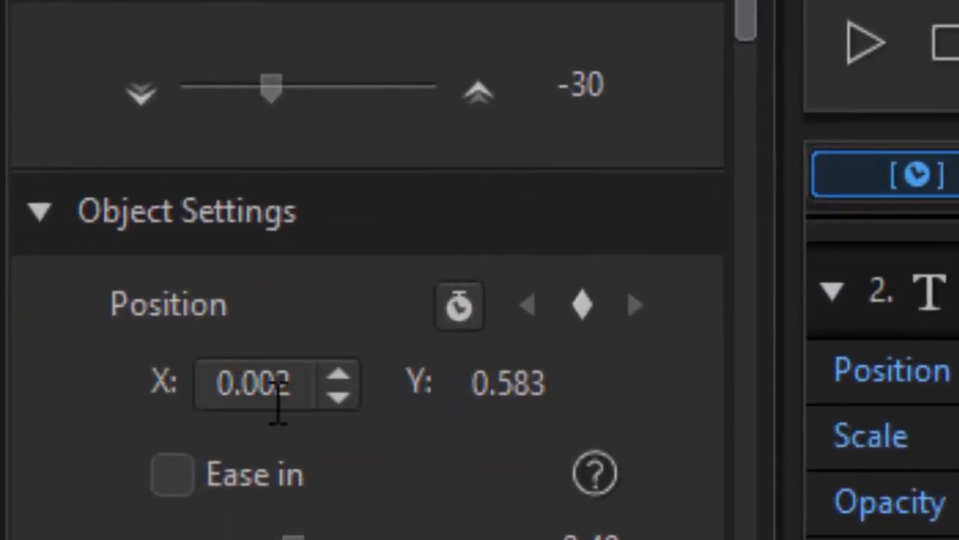
left_click(216, 383)
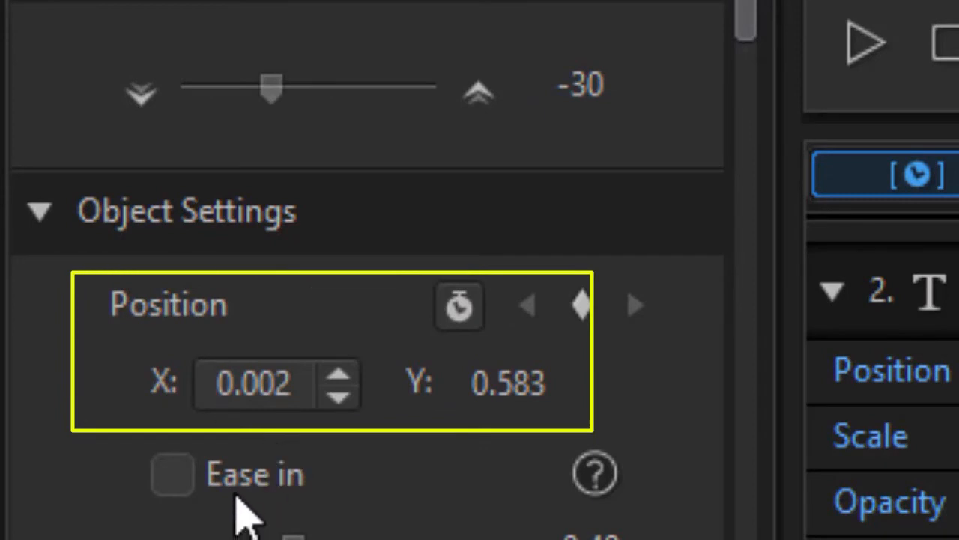
type("-")
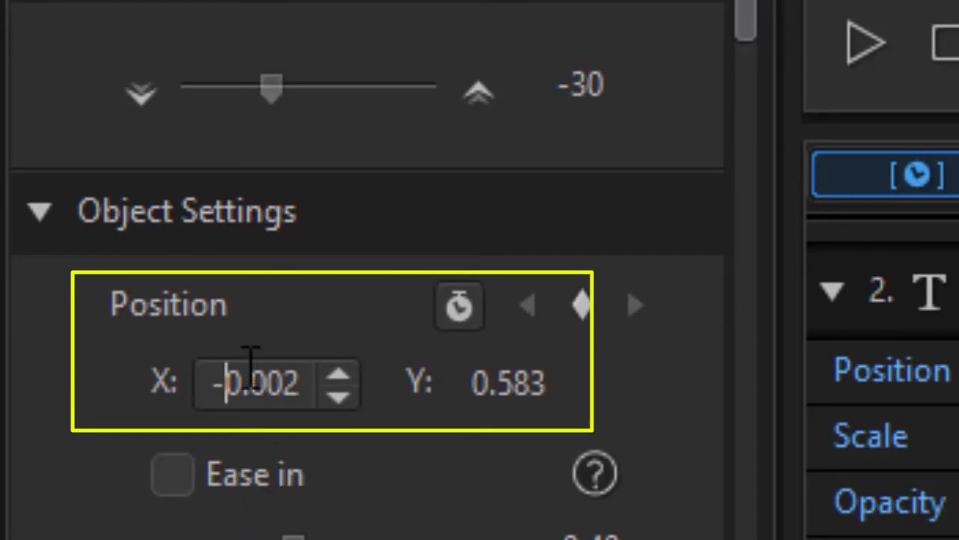
left_click_drag(251, 383, 323, 384)
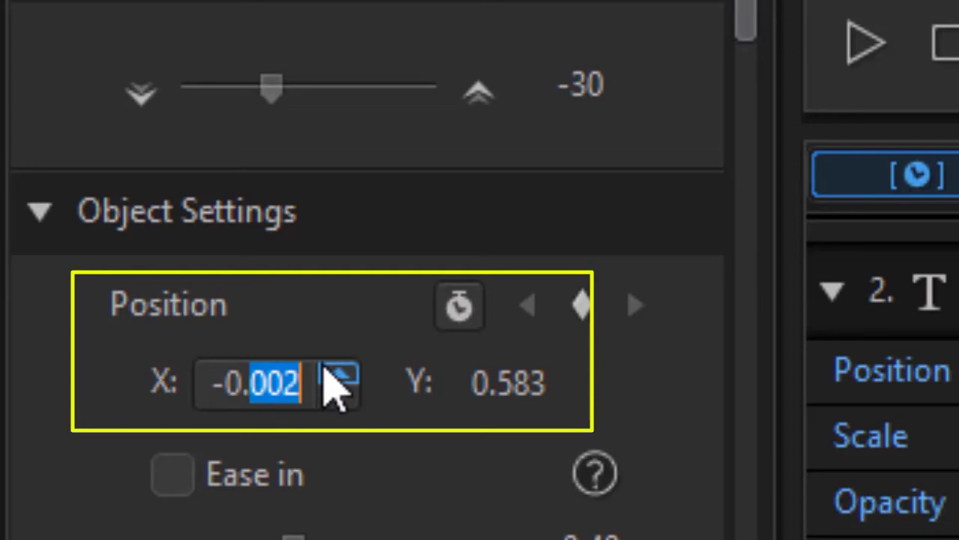
type("5")
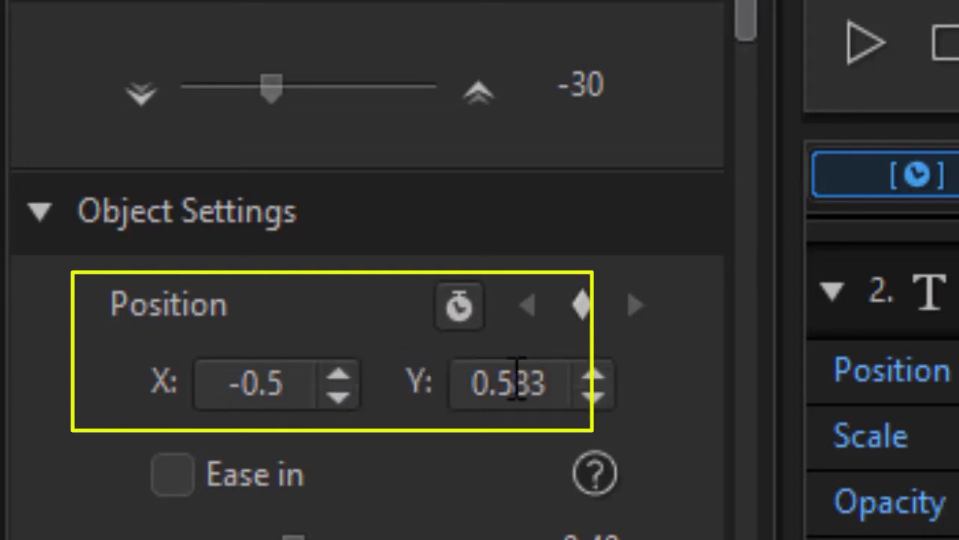
left_click_drag(514, 382, 552, 386)
type("0")
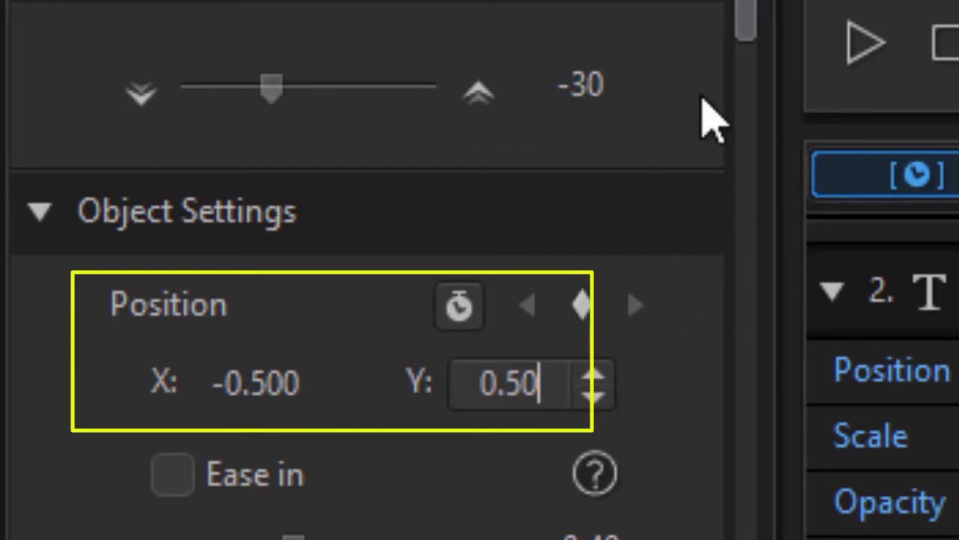
key("Return")
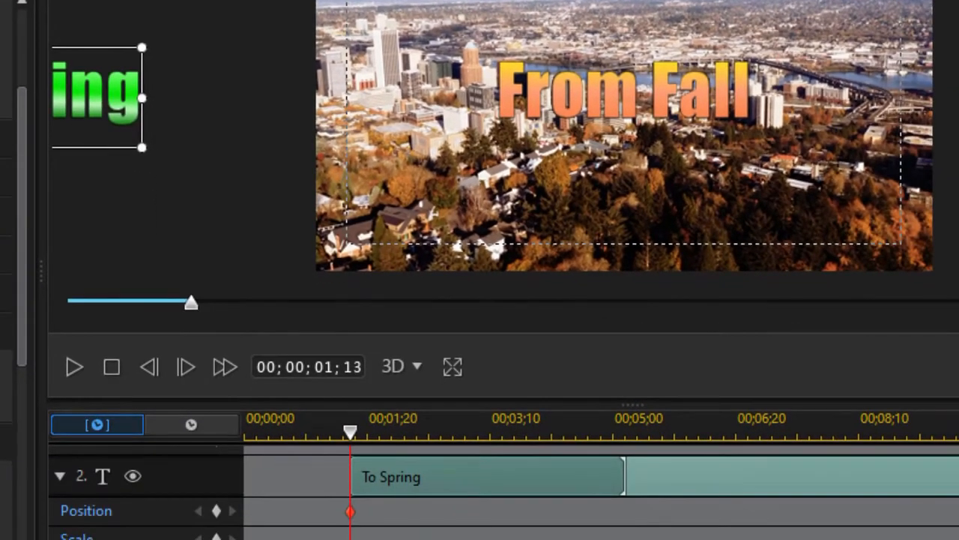
- Go to From Fall's second position keyframe at 00;00;08;01 and add a To Spring position keyframe at the same time
scroll(913, 517, "up", 2)
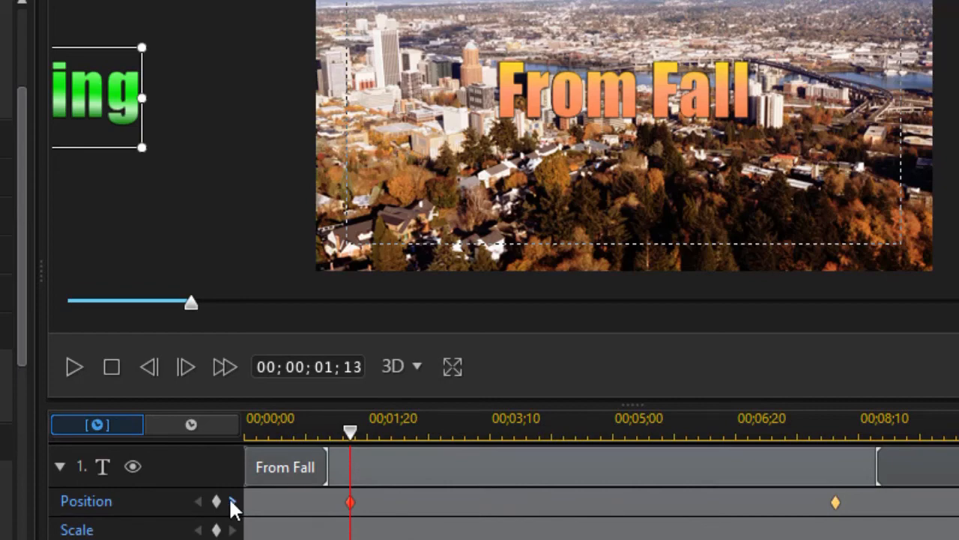
left_click(231, 500)
scroll(599, 487, "down", 2)
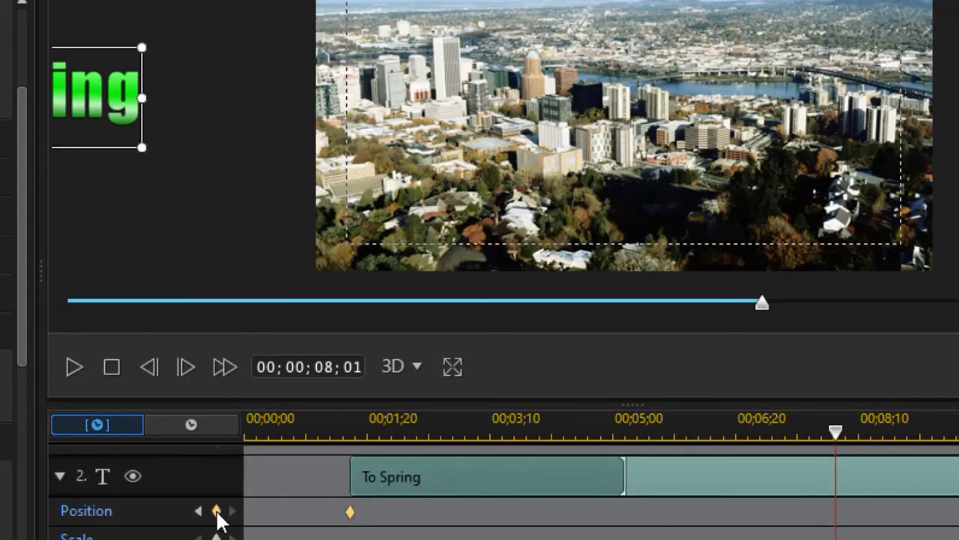
left_click(217, 512)
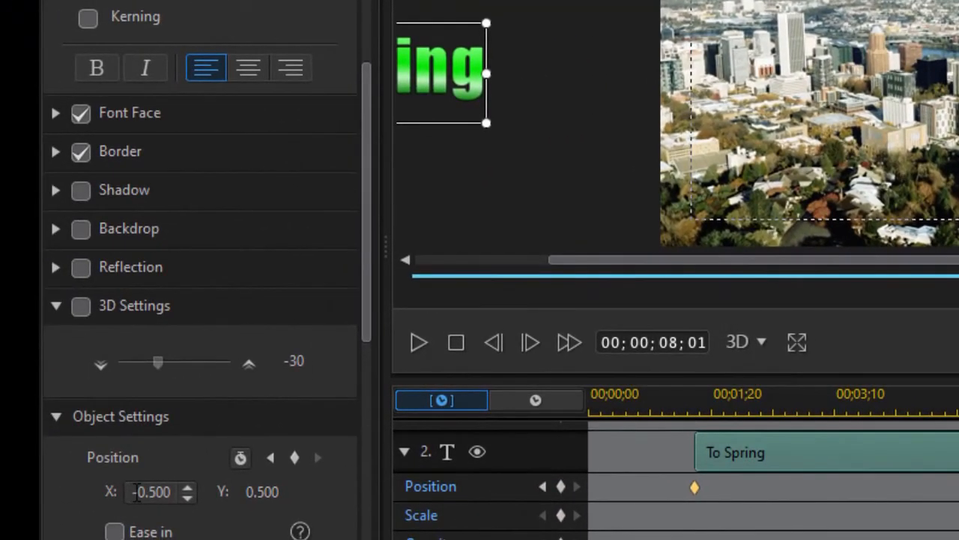
- Set the To Spring text's X position to 0.5, deselect it, and scrub back through the timeline to preview the motion
key("Delete")
left_click(553, 124)
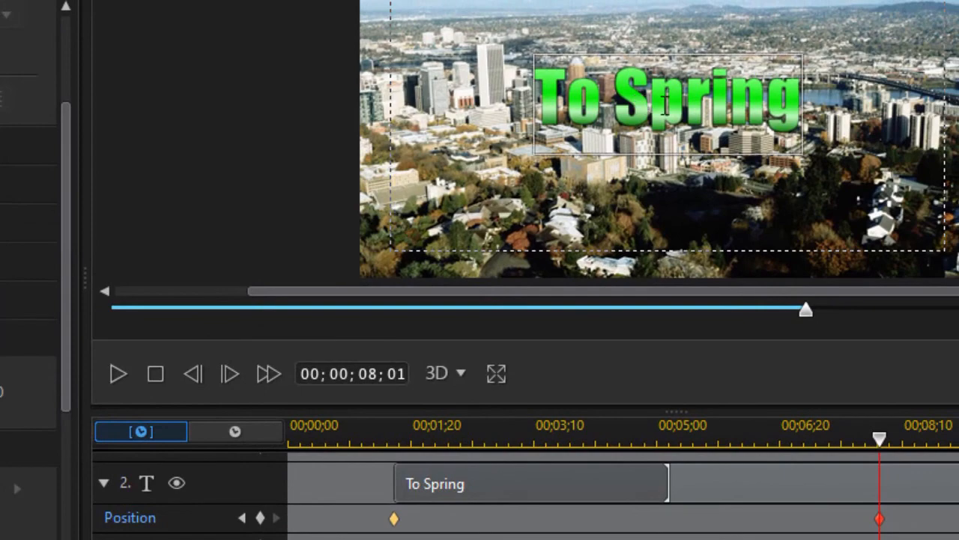
left_click_drag(884, 442, 862, 442)
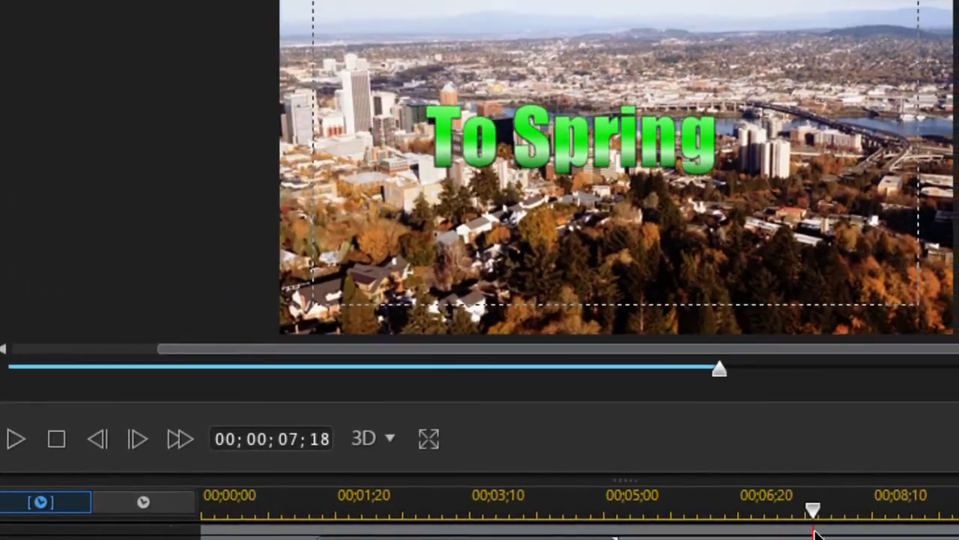